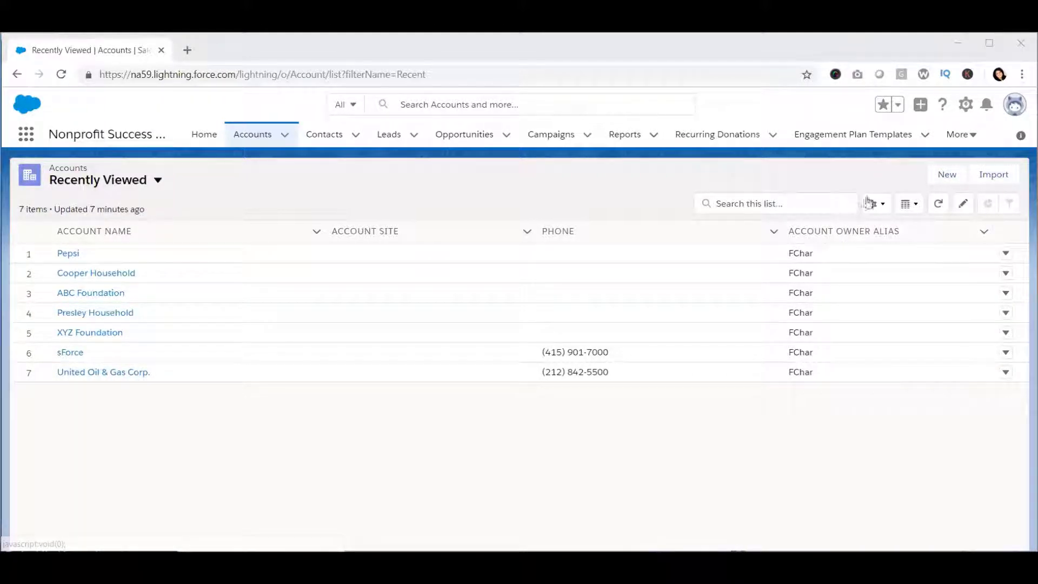
Create a new Organization account by picking Apple Inc. from the name suggestions, then save it.
left_click(947, 174)
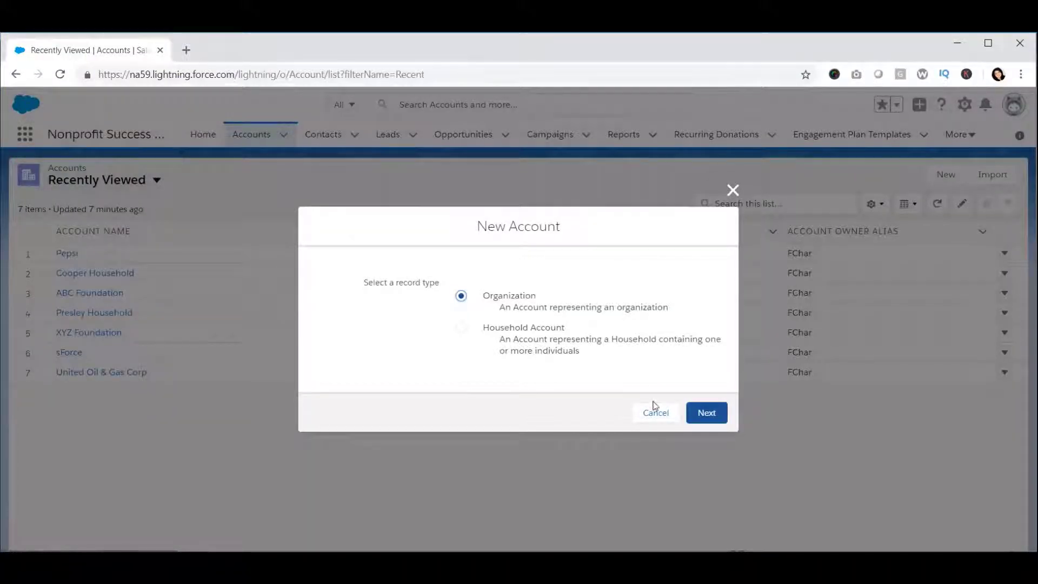
left_click(707, 412)
type("app")
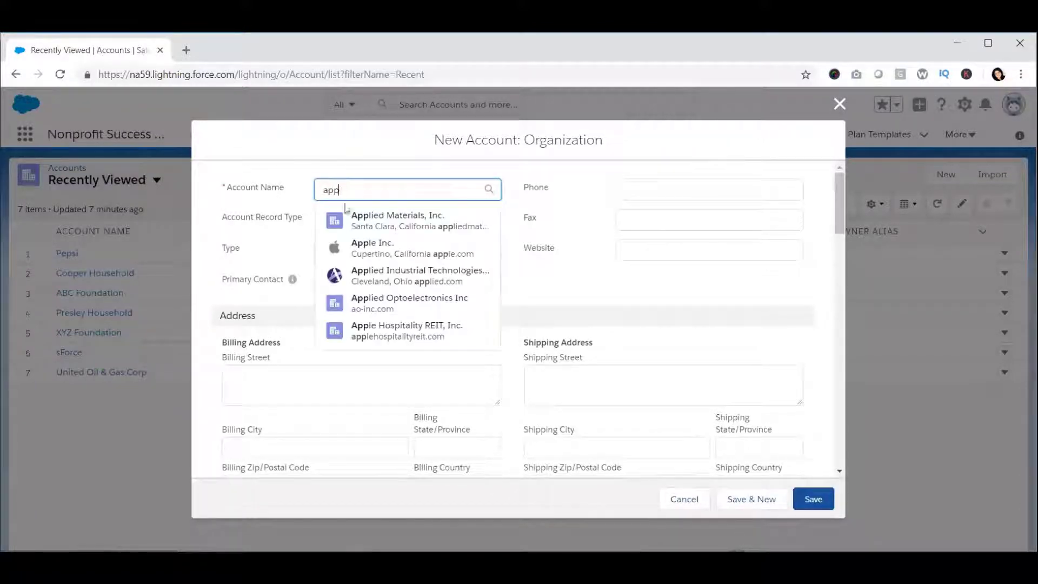
left_click(355, 242)
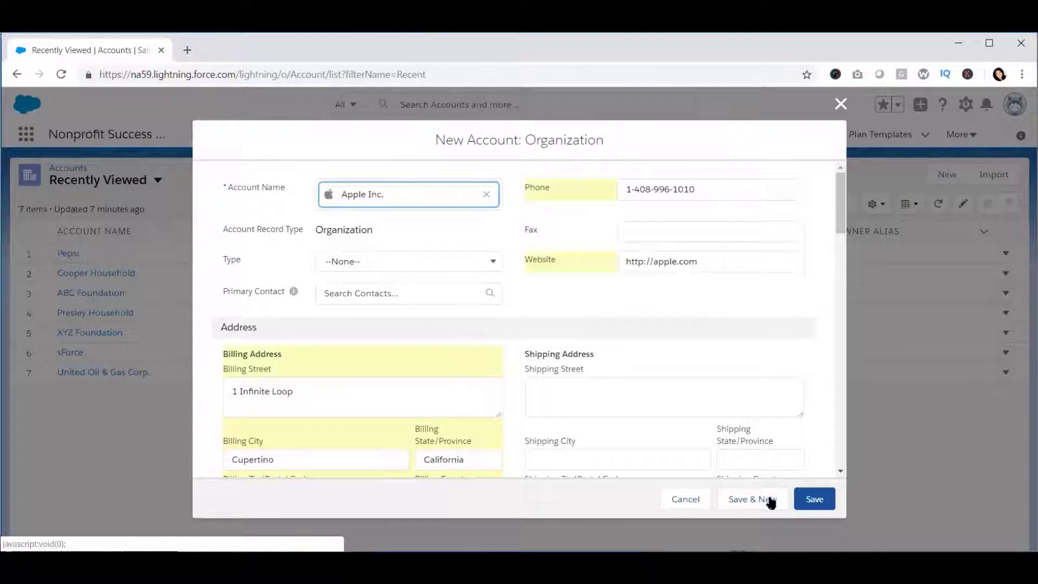
left_click(812, 499)
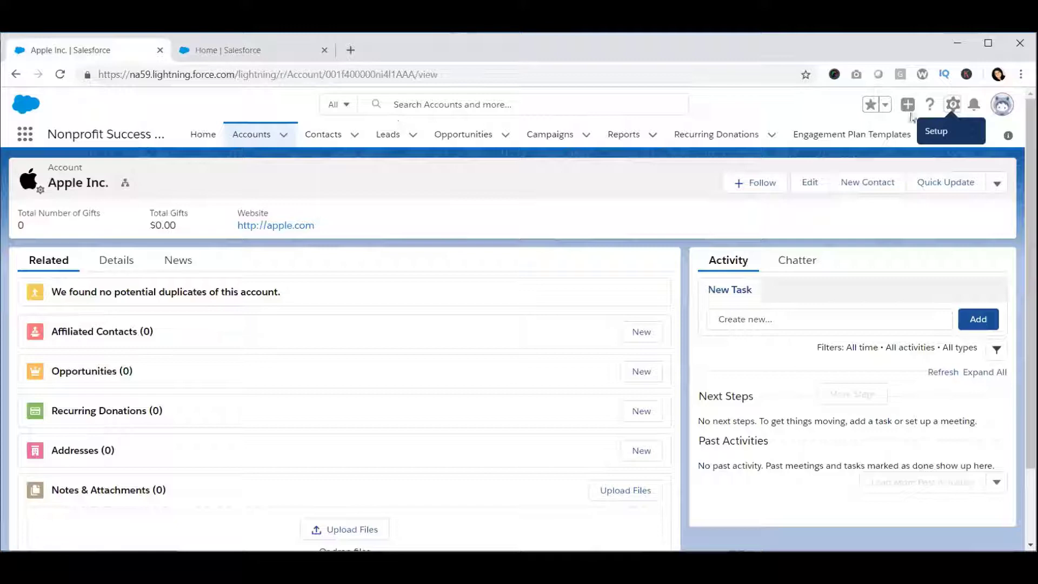
Go to Setup and find Account Settings through a Quick Find search for 'accoun'.
left_click(953, 104)
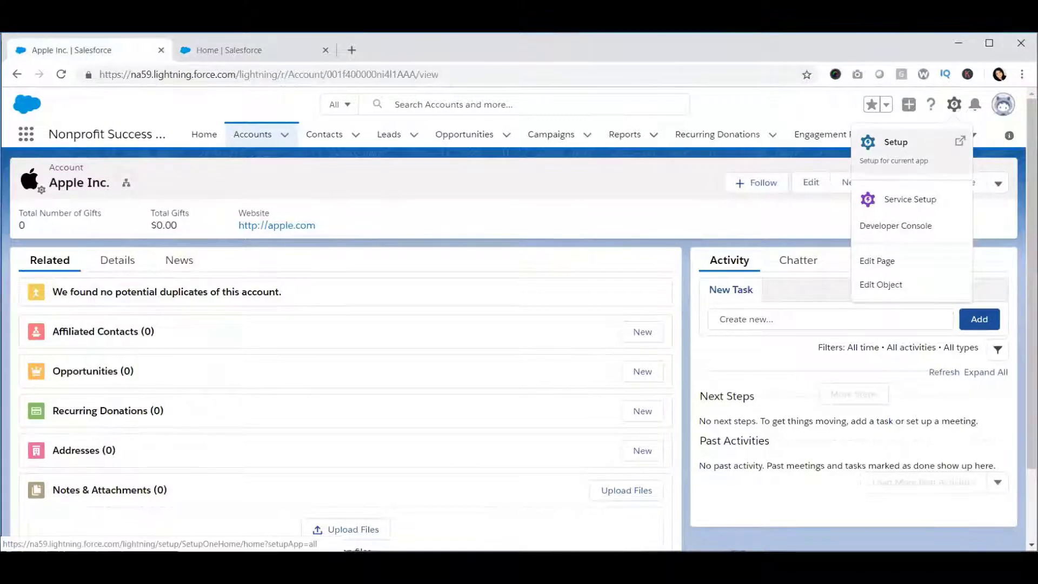
left_click(244, 50)
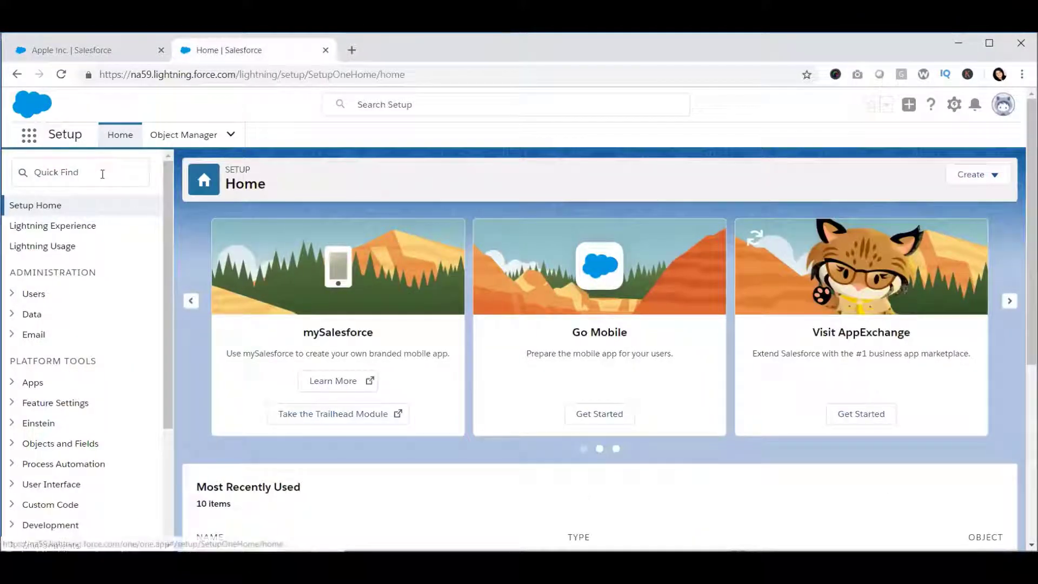
left_click(103, 172)
type("a")
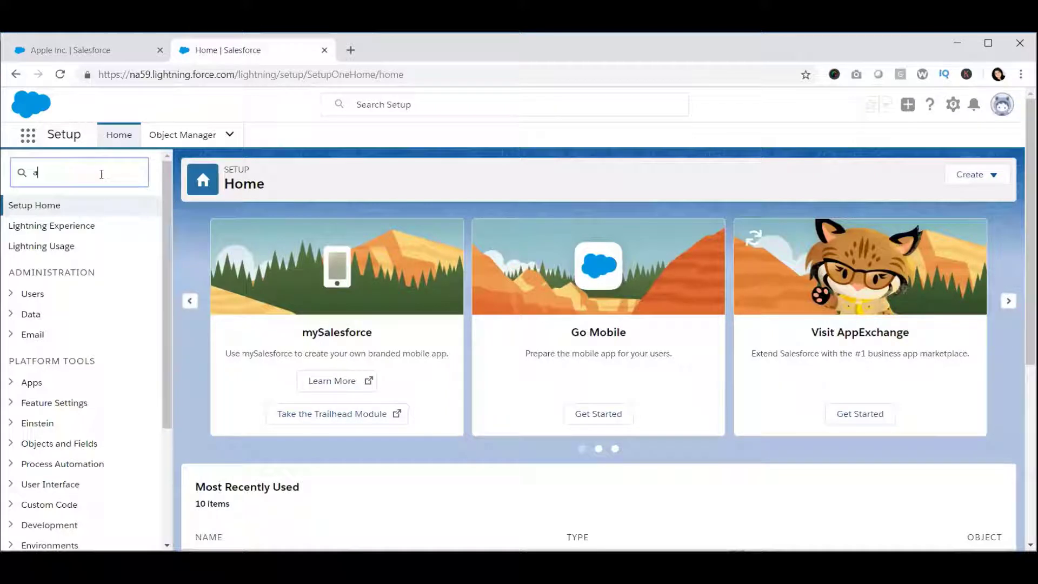
type("ccoun")
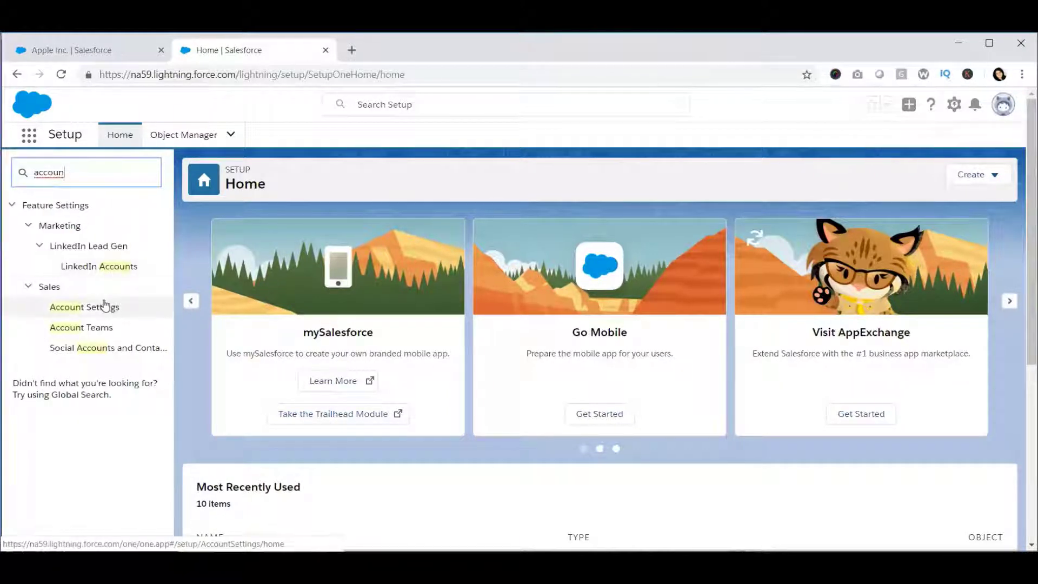
left_click(85, 307)
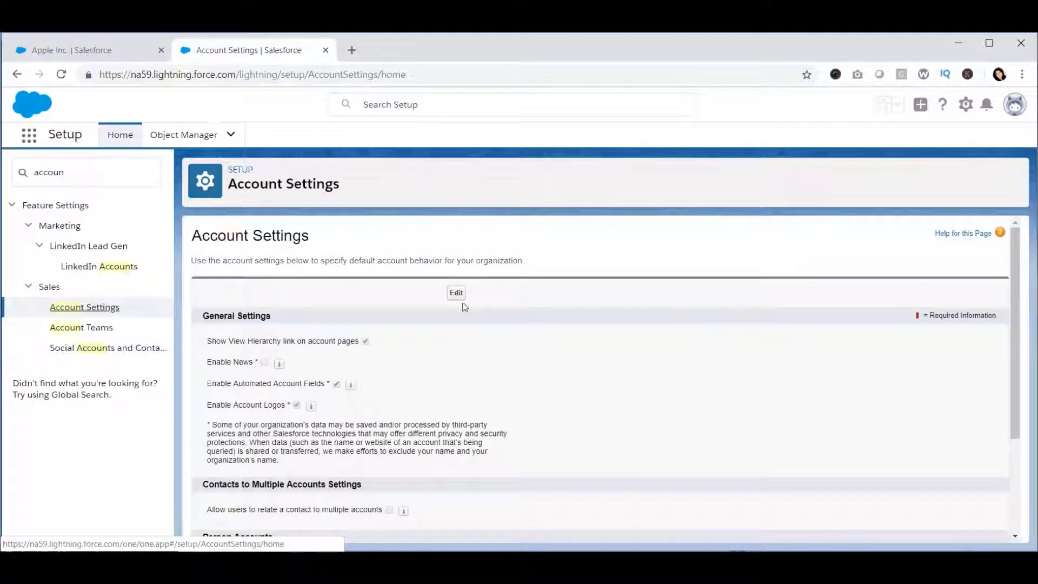
Put the Account Settings into edit mode and save them.
left_click(456, 293)
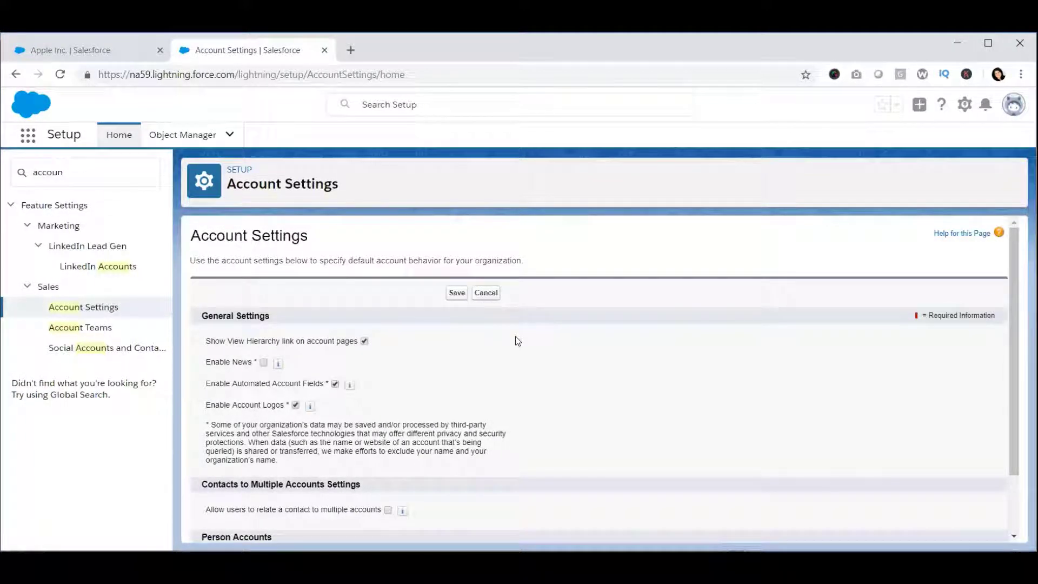
scroll(515, 337, "down", 1)
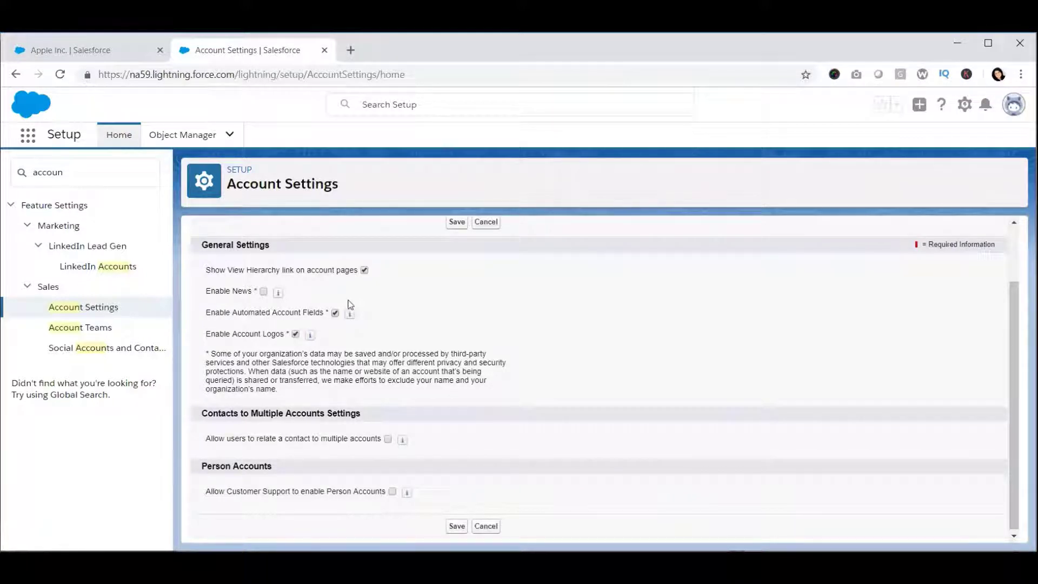
left_click(457, 222)
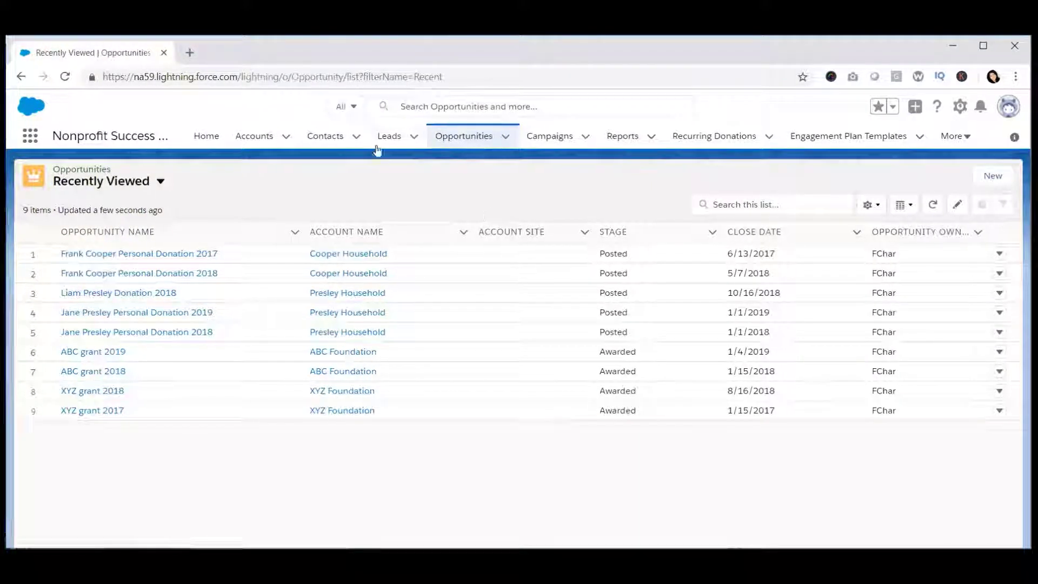
Switch the opportunities list view to All Donations and briefly show, then hide, its filters.
left_click(159, 182)
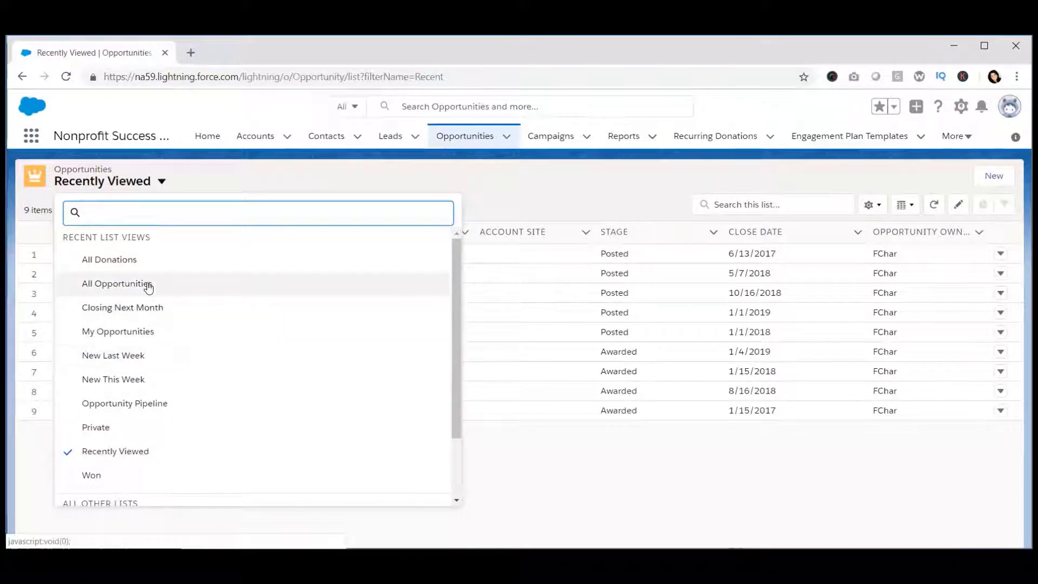
left_click(109, 259)
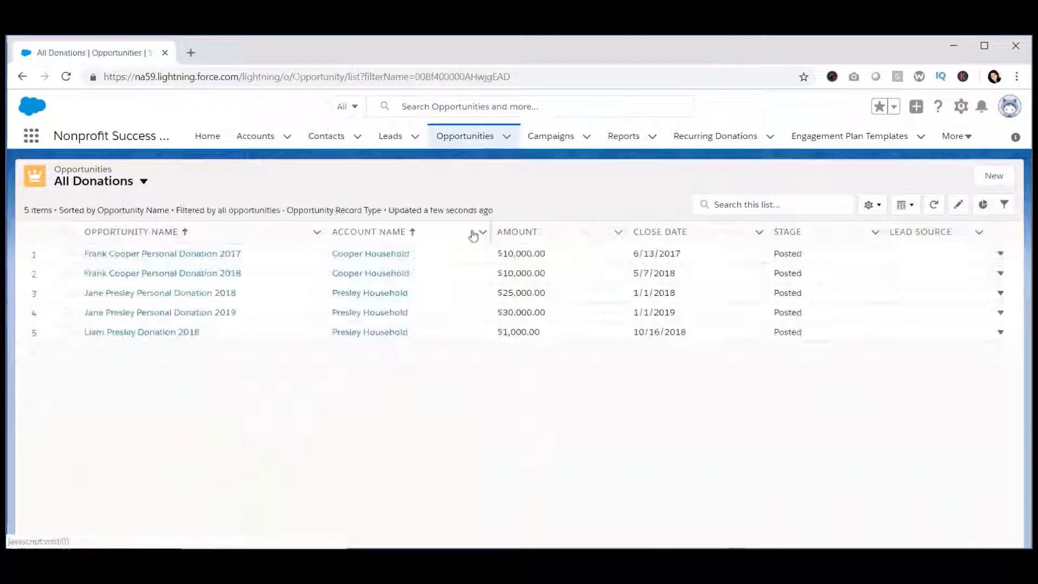
left_click(1004, 205)
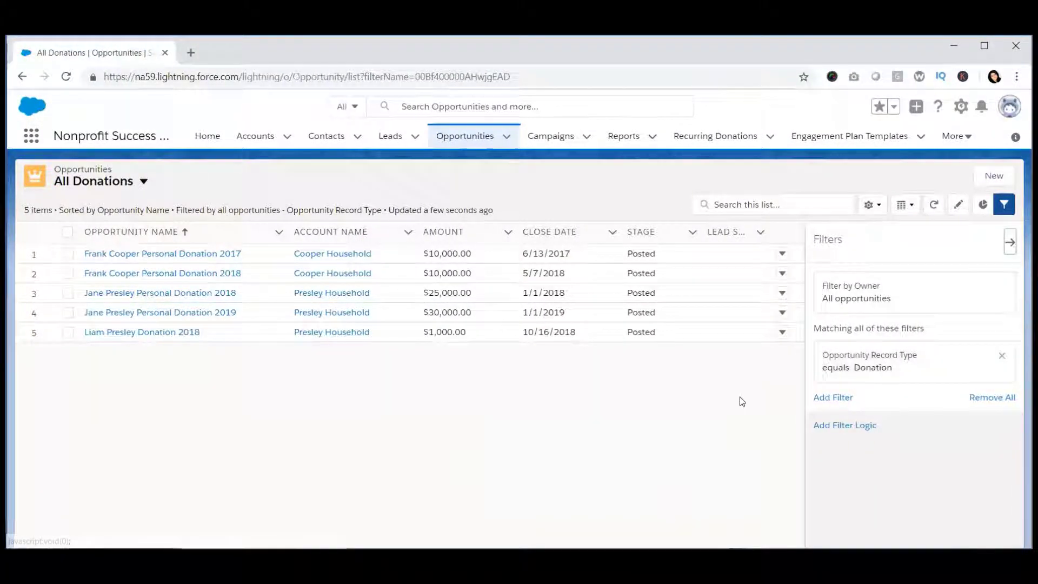
left_click(1003, 204)
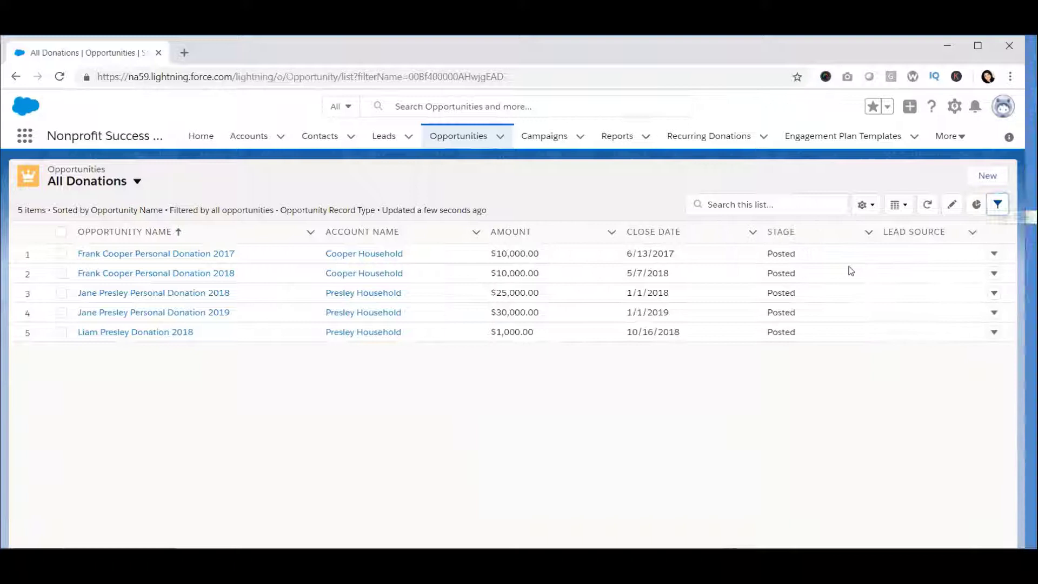
mouse_move(656, 253)
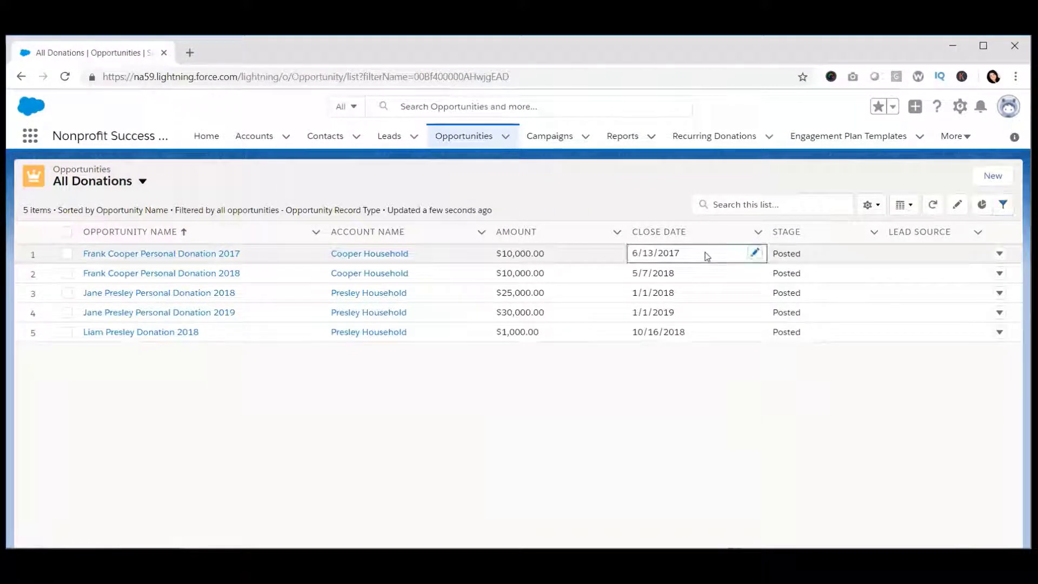
Change the 2017 donation's close date to 6/14/2017.
left_click(755, 253)
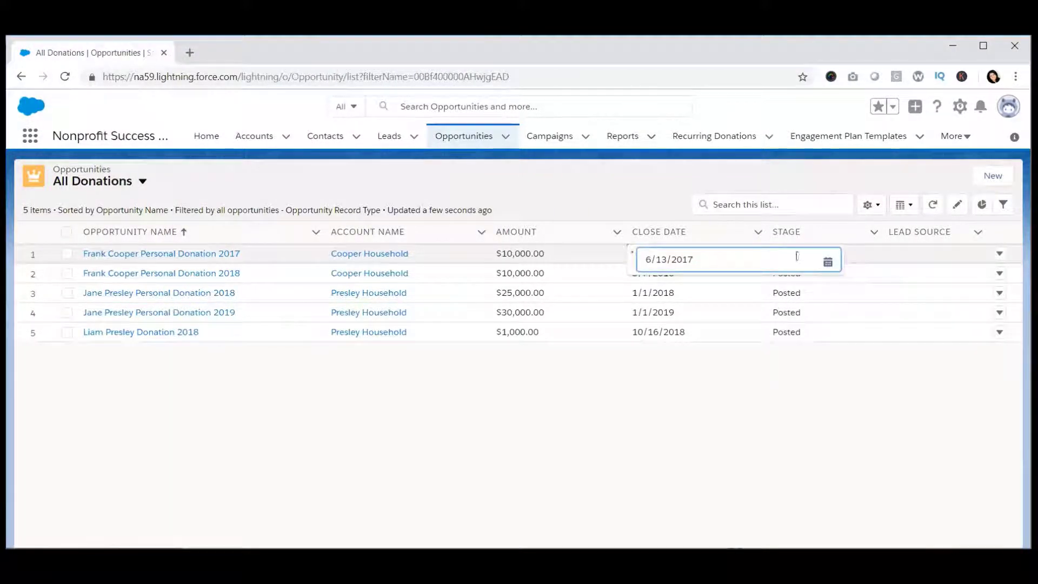
left_click(828, 264)
left_click(732, 381)
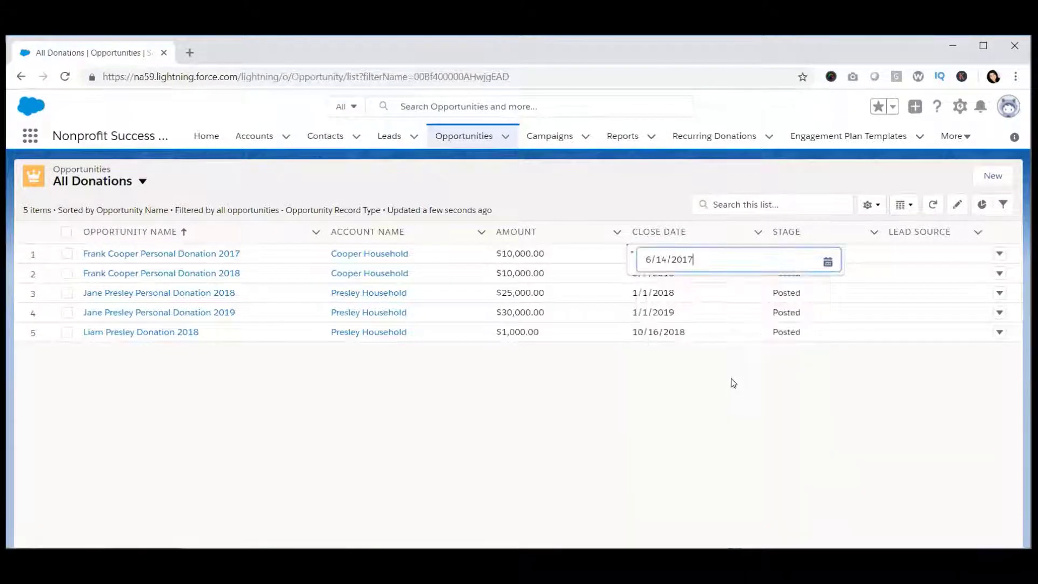
left_click(705, 308)
Change the 2019 donation's close date to 1/9/2019, save both edits, and select all donations.
left_click(754, 312)
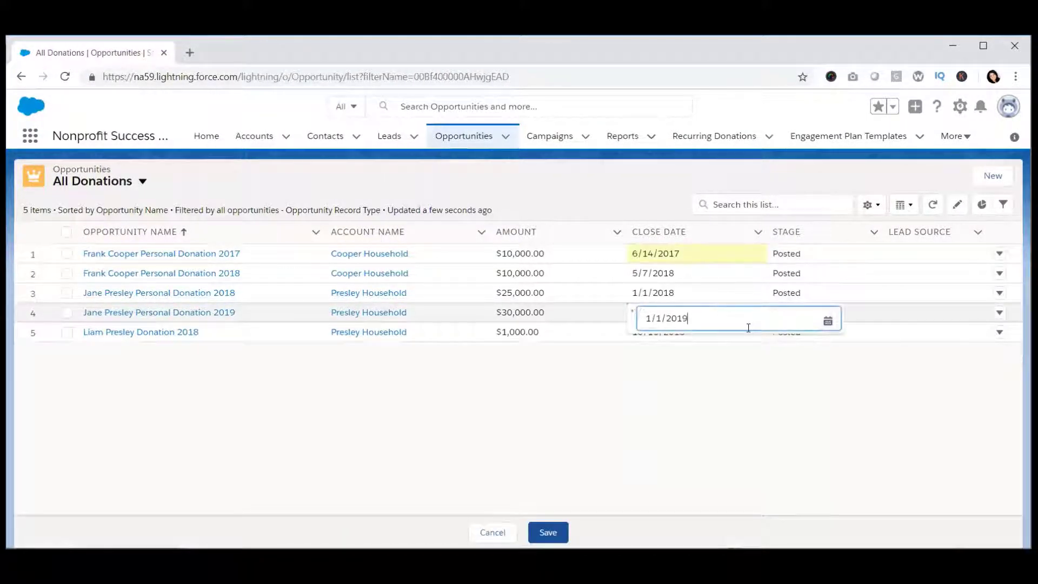
left_click(828, 322)
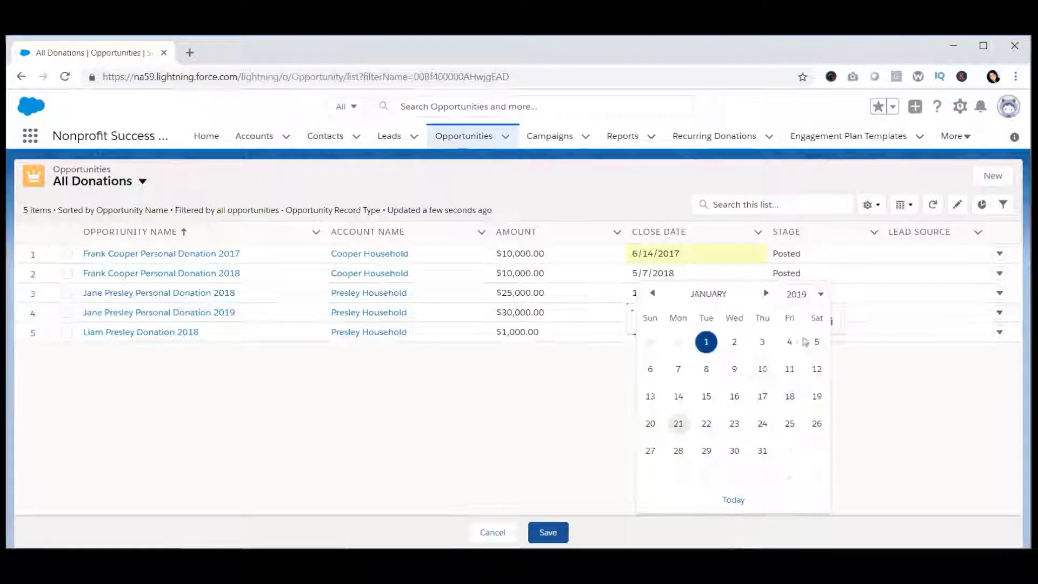
left_click(733, 369)
left_click(616, 438)
left_click(549, 533)
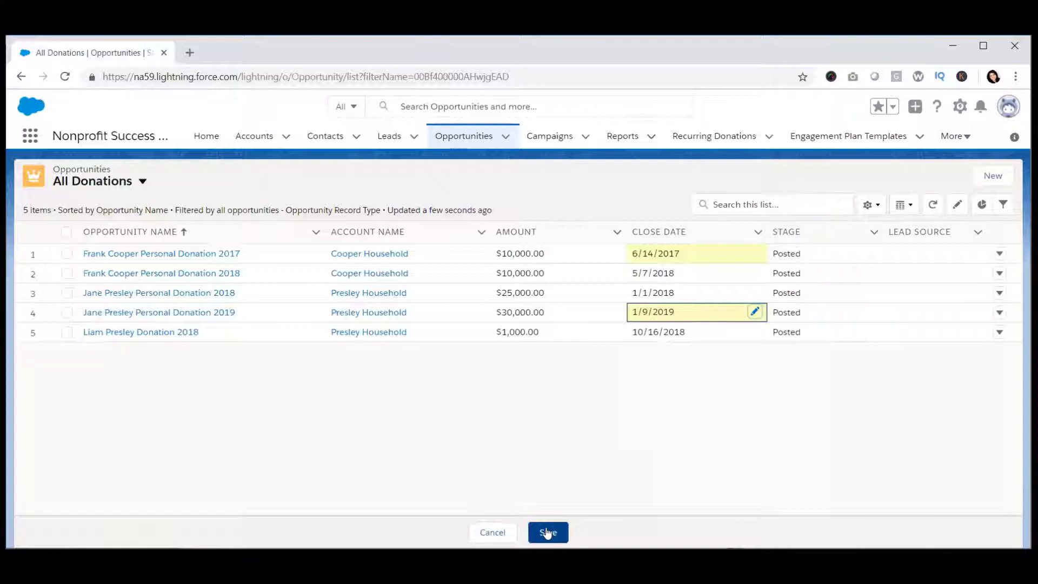
left_click(548, 533)
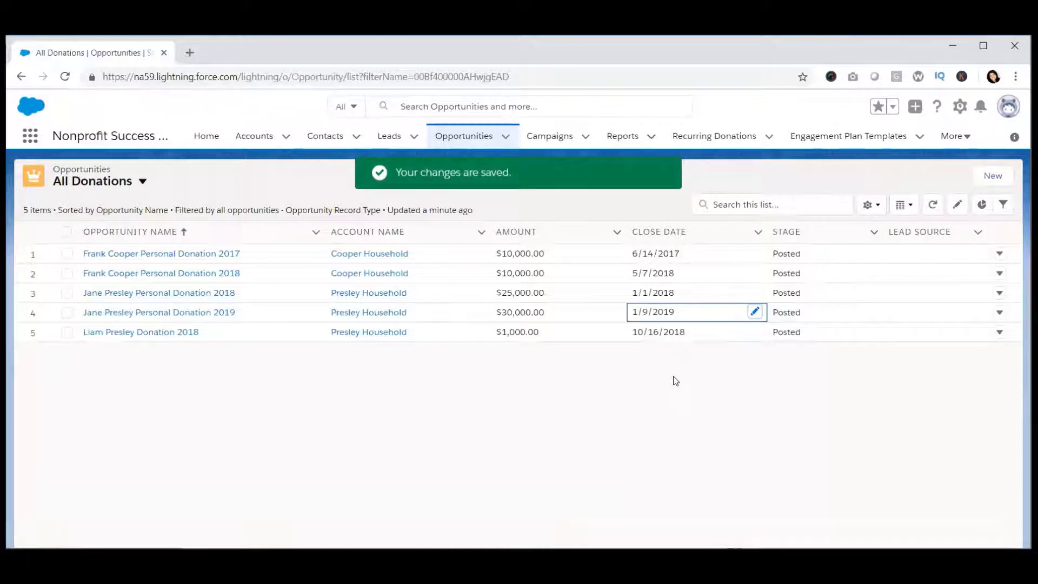
left_click(69, 233)
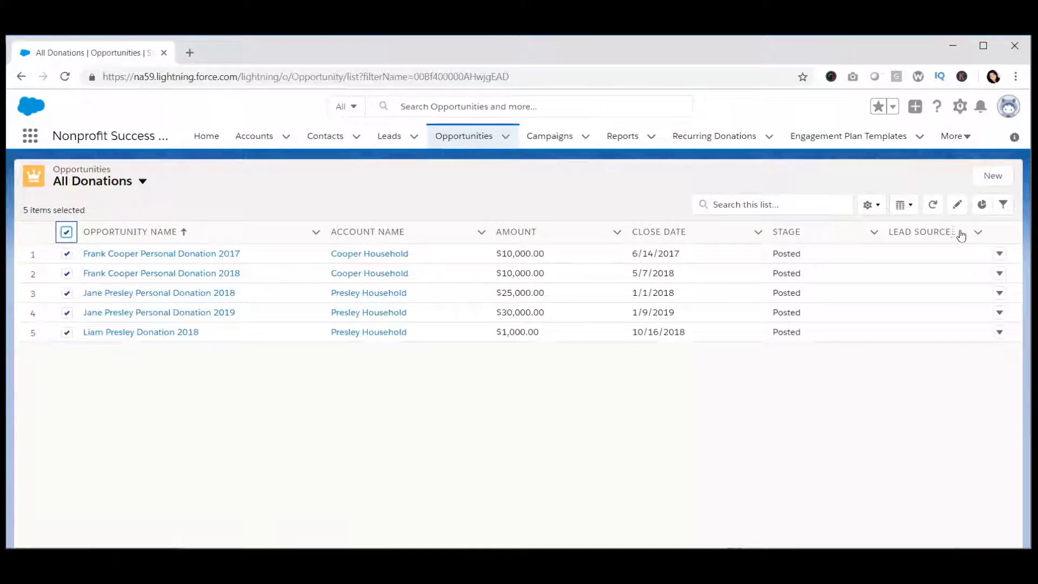
Mass-edit Lead Source to Web across all five selected donations and save.
left_click(999, 253)
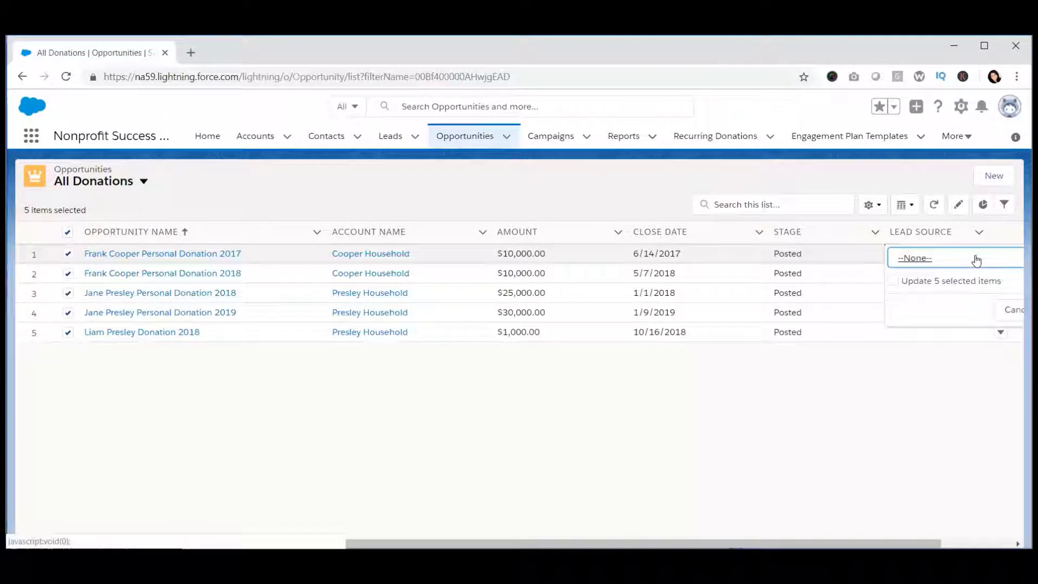
left_click(925, 258)
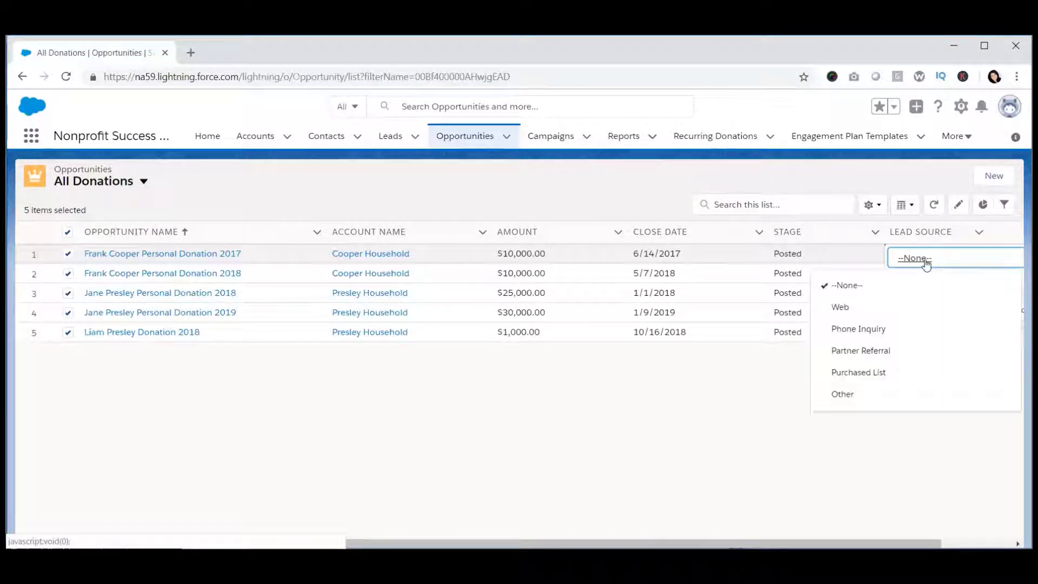
left_click(887, 308)
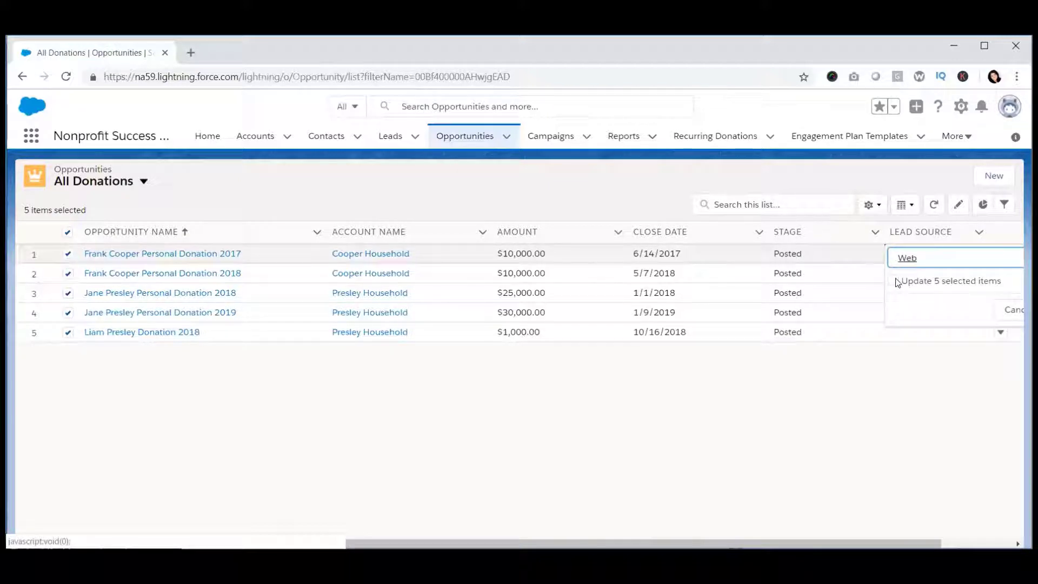
left_click(893, 281)
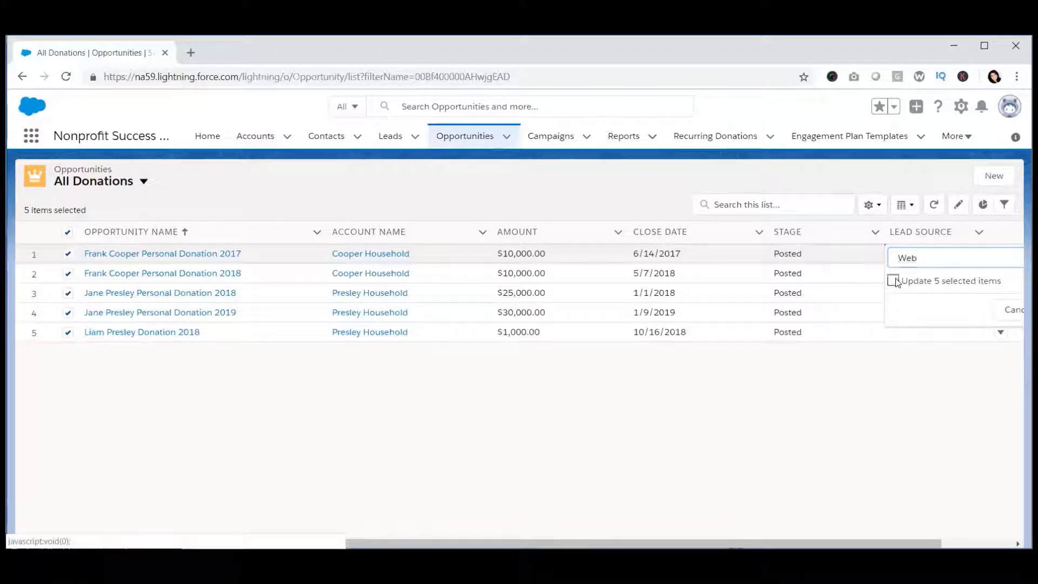
scroll(910, 447, "right", 3)
scroll(910, 447, "right", 3)
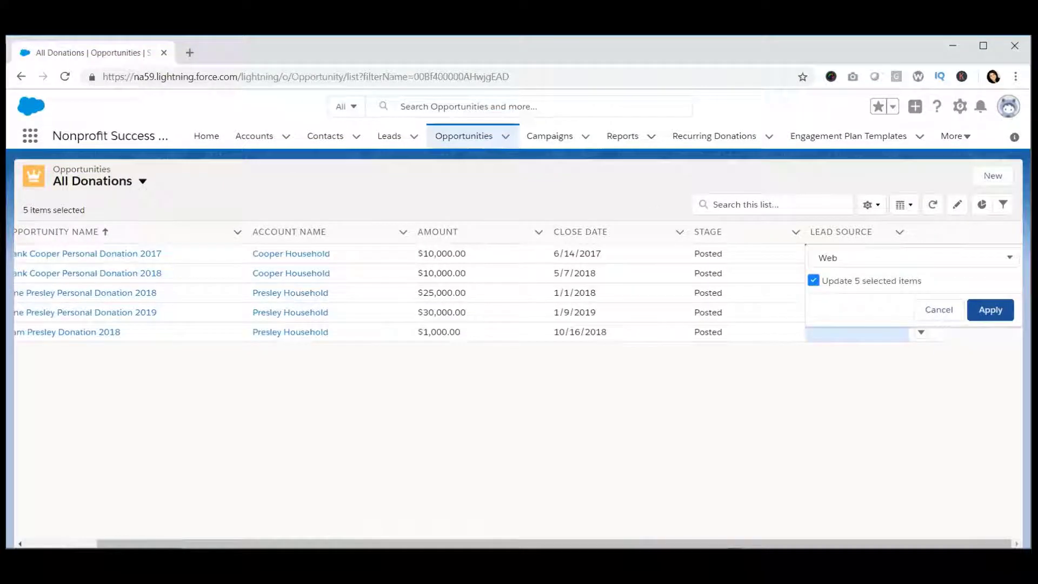
left_click(990, 310)
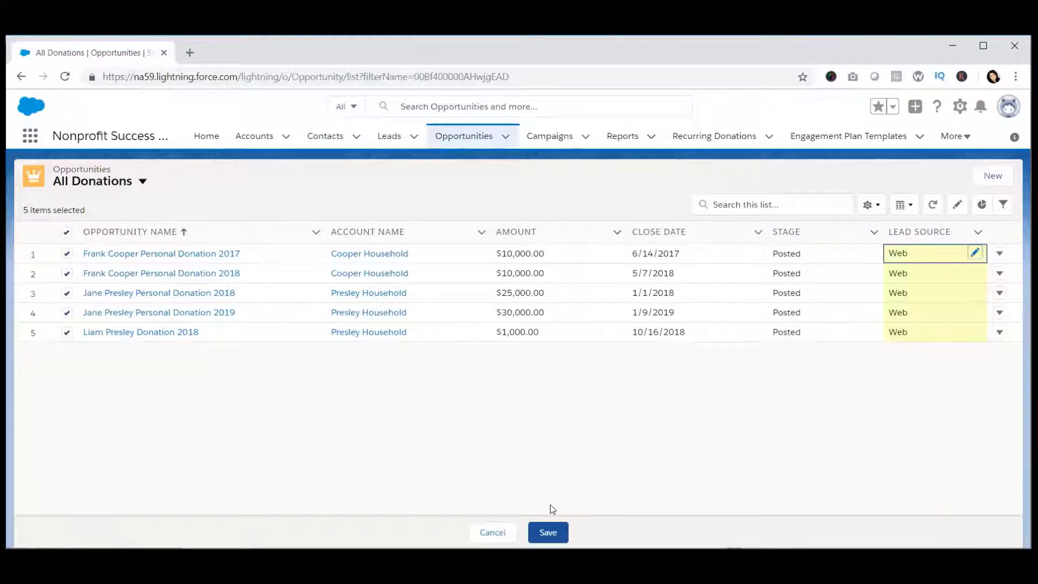
left_click(549, 532)
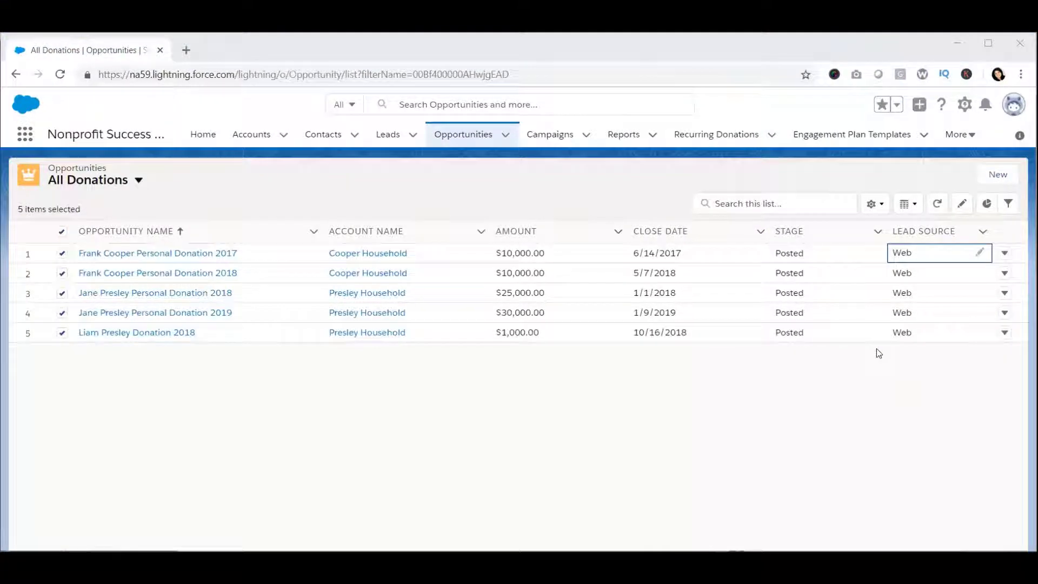